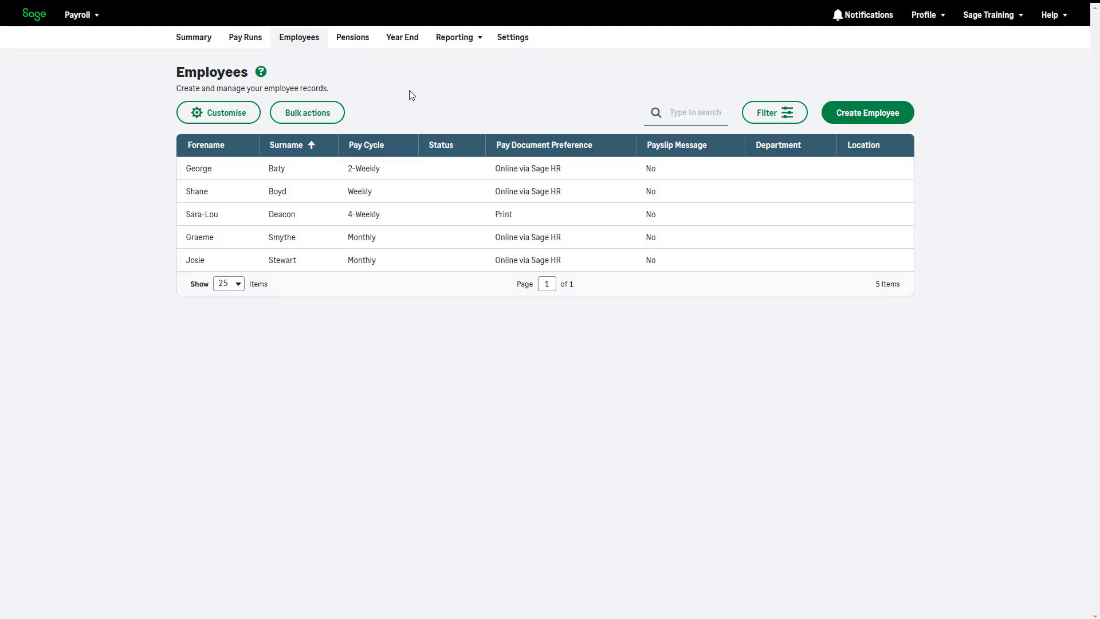
Step: Use Bulk actions to add a finish date to the 4-weekly employee so they show as leaving
left_click(330, 121)
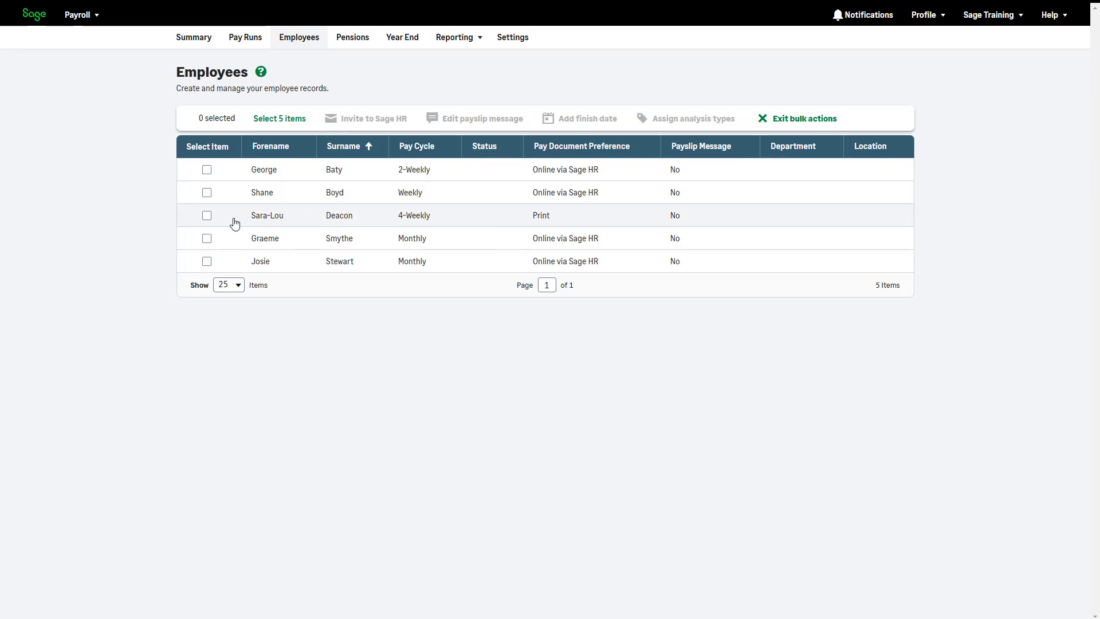
left_click(208, 216)
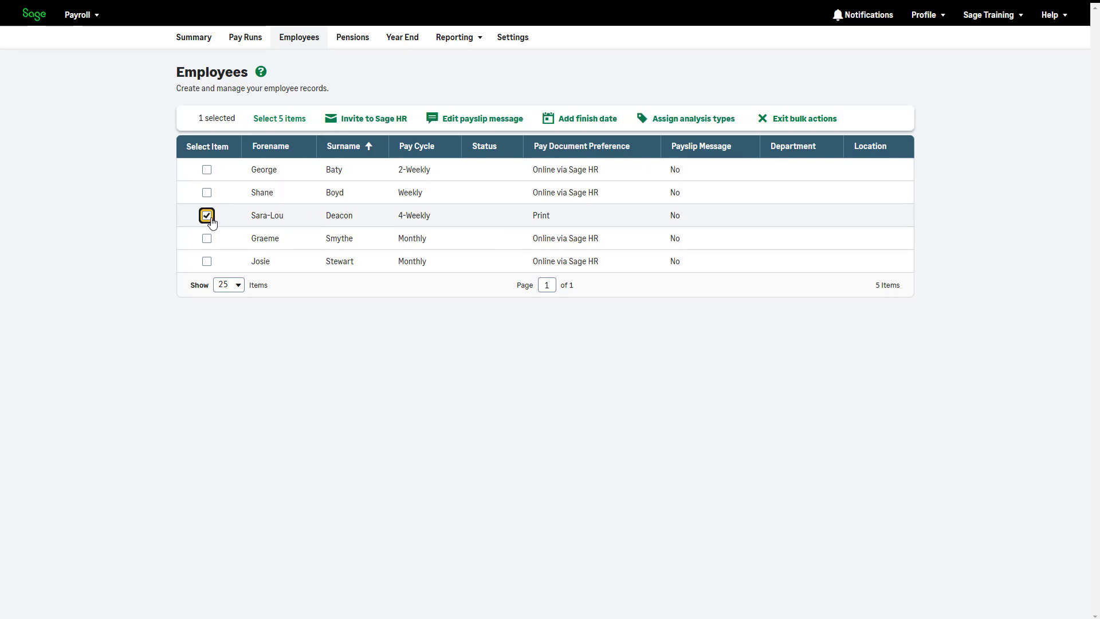
left_click(617, 122)
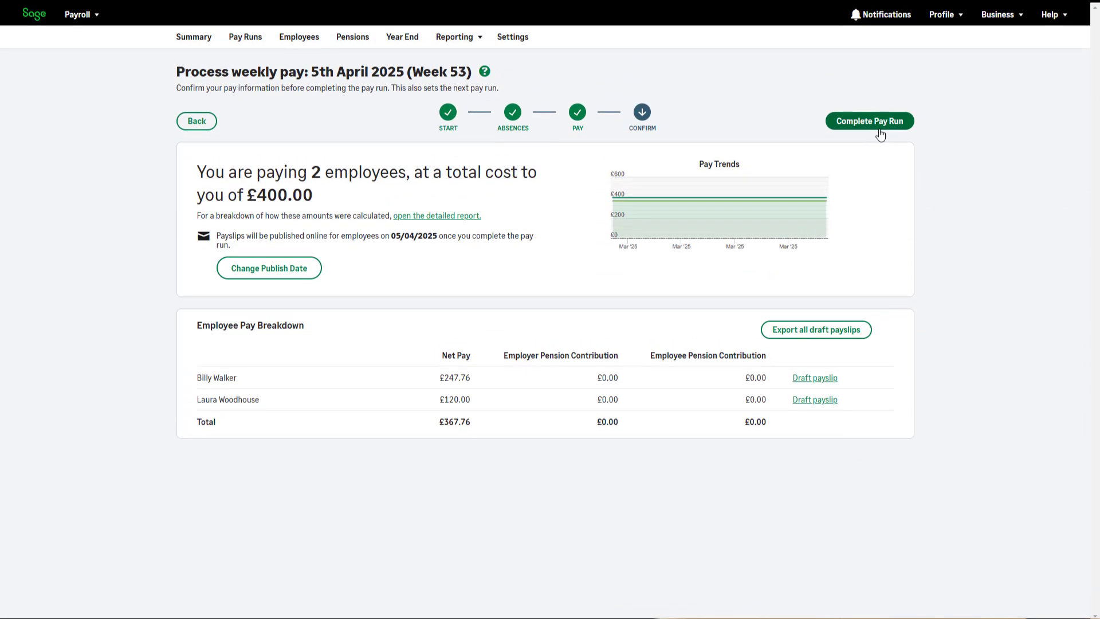
Step: Complete the Week 53 weekly pay run and submit its FPS from Confirm Pay Values
left_click(878, 127)
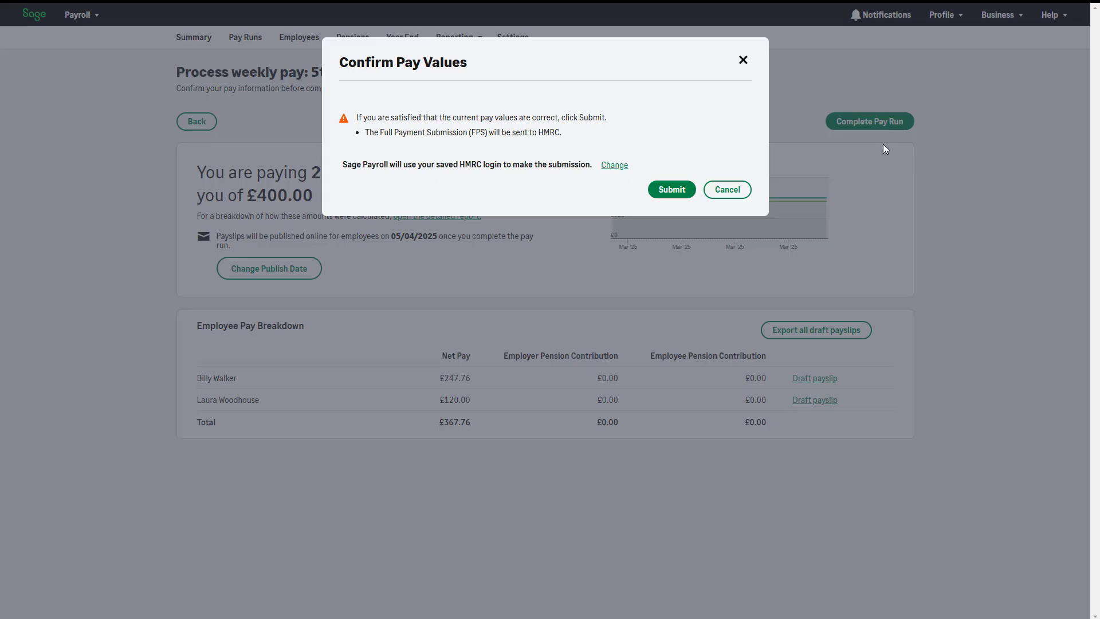
left_click(671, 193)
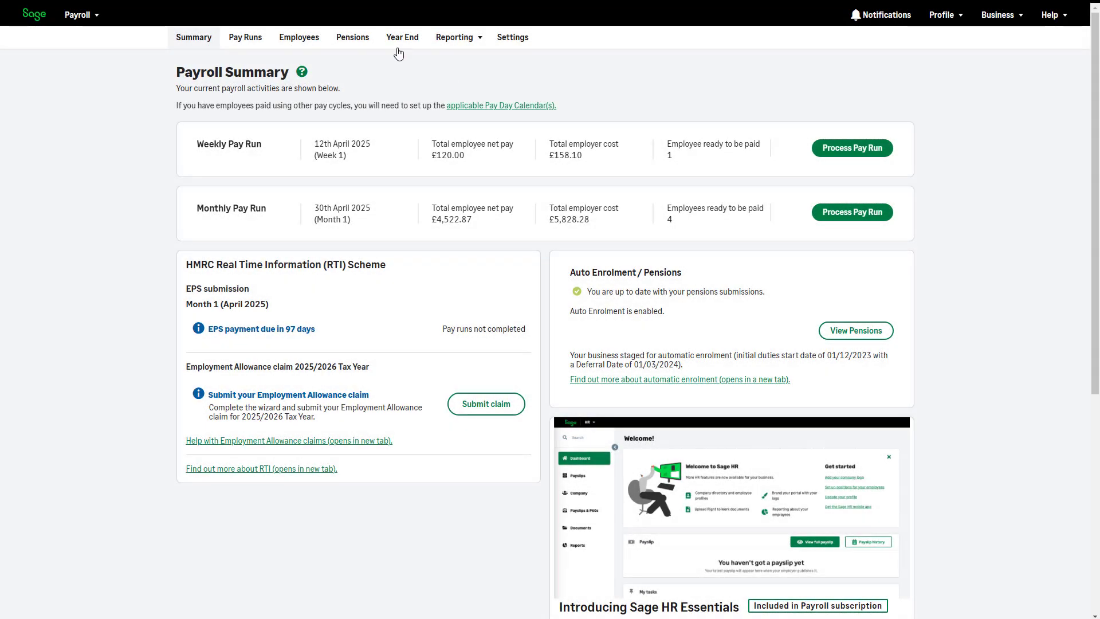
Step: Open Year End with 2024/2025 kept as the tax year to report on
left_click(400, 50)
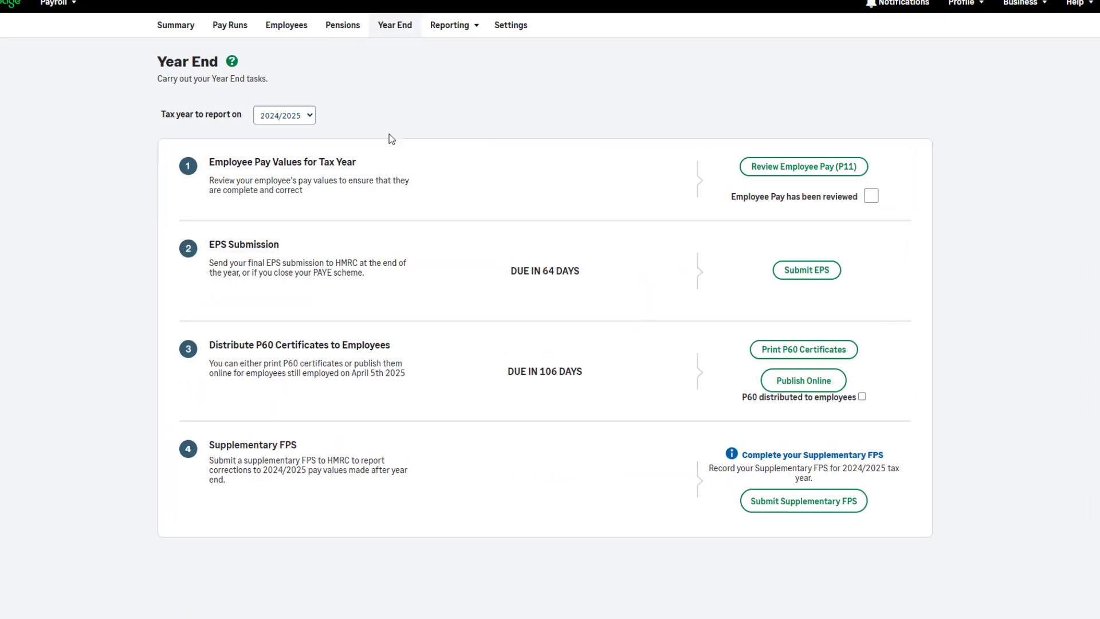
left_click(306, 114)
left_click(255, 126)
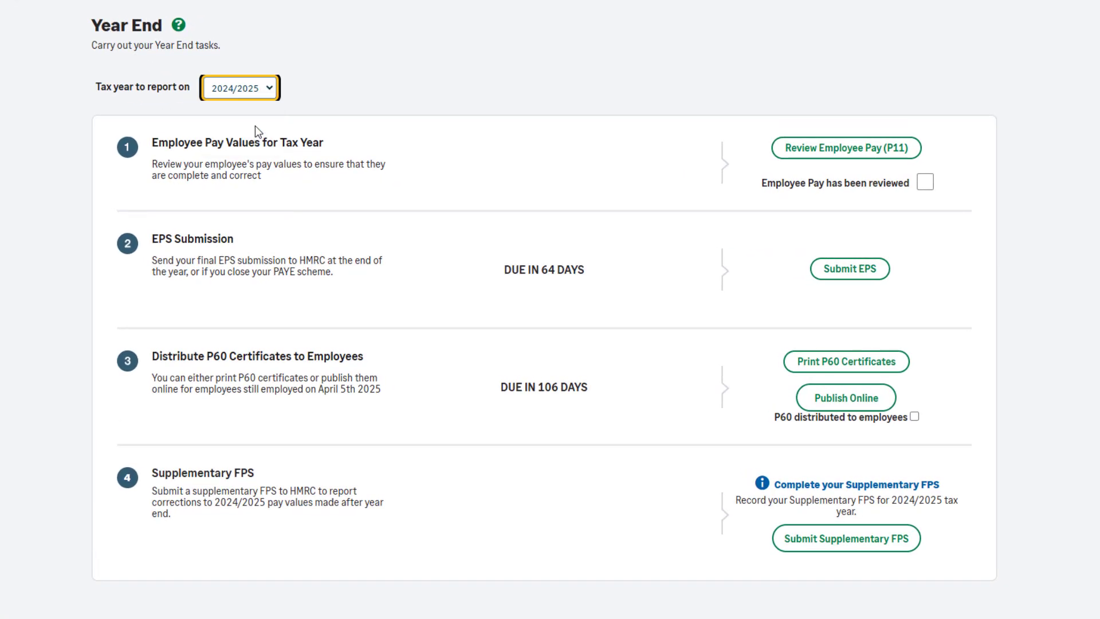
left_click(1077, 184)
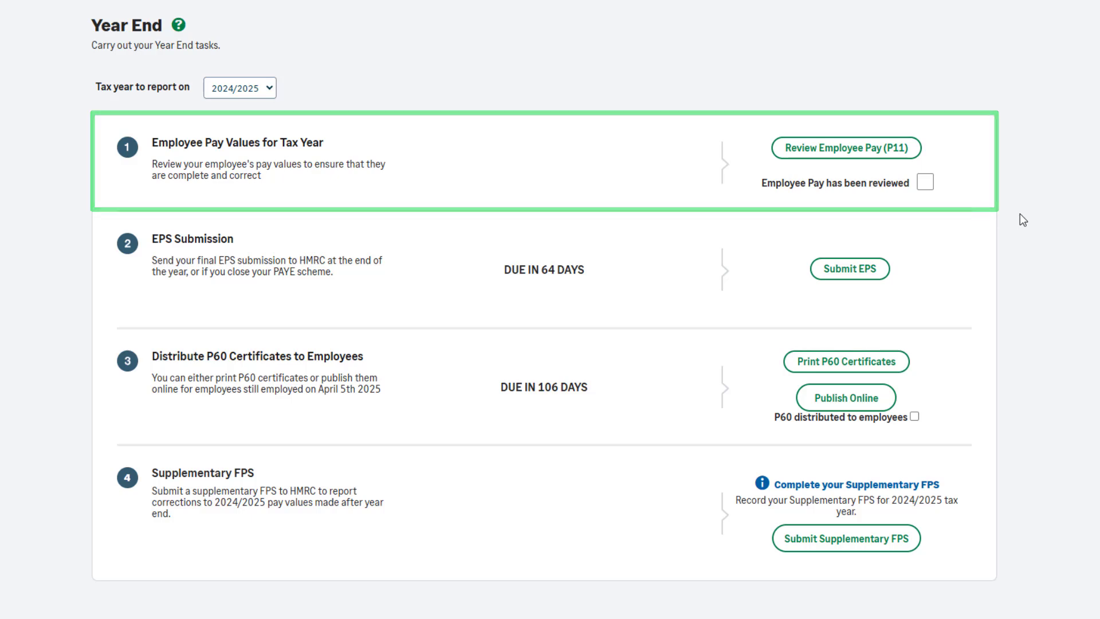
Step: Open Review Employee Pay (P11) for 06 Apr 2024 – 05 Apr 2025
left_click(818, 149)
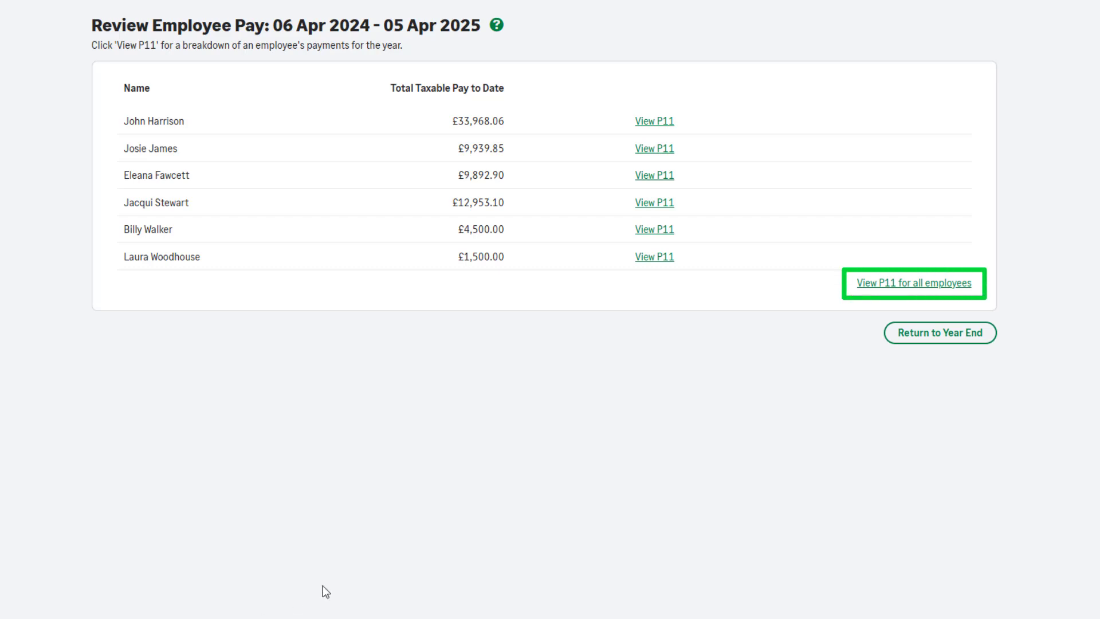
Step: Open the 12-page P11 report for all employees and scroll through it
left_click(865, 283)
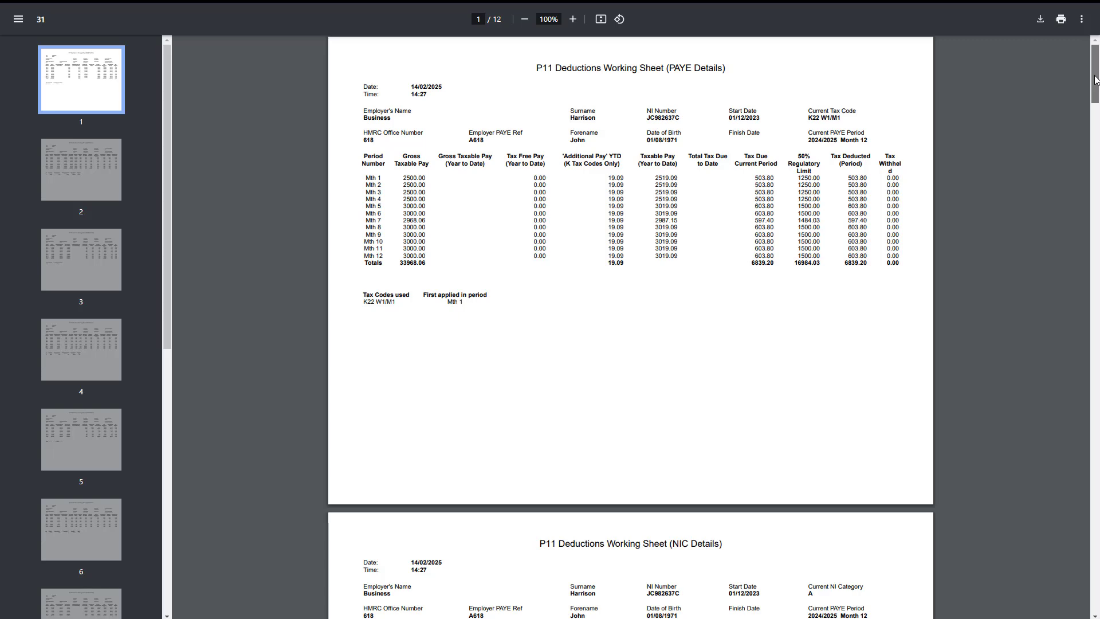
left_click_drag(1095, 79, 1096, 118)
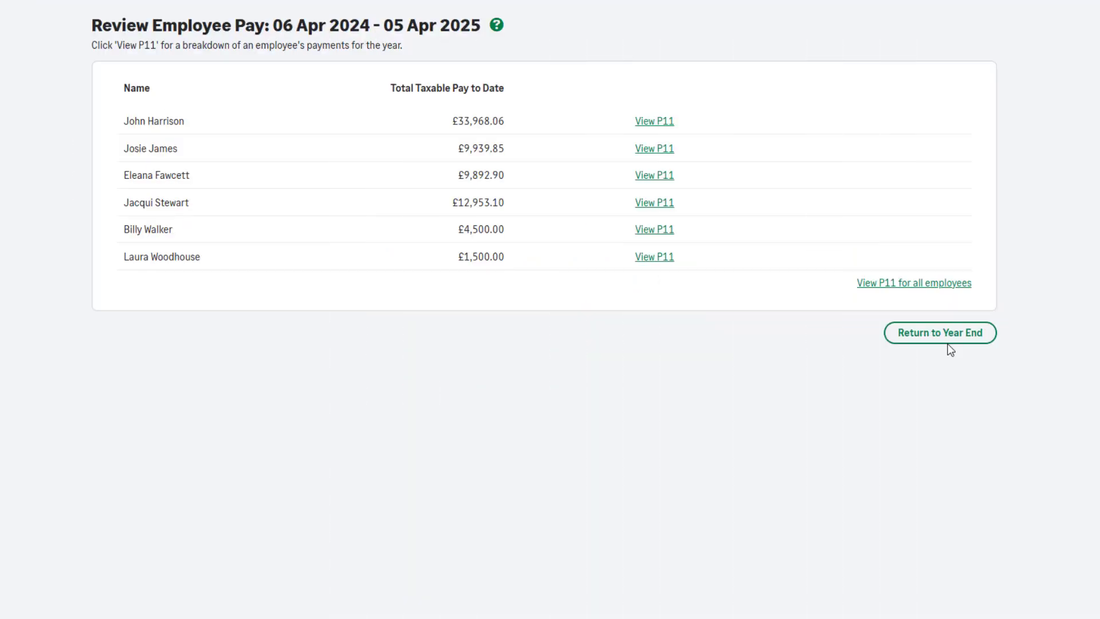
Step: Return to Year End and tick 'Employee Pay has been reviewed'
left_click(942, 346)
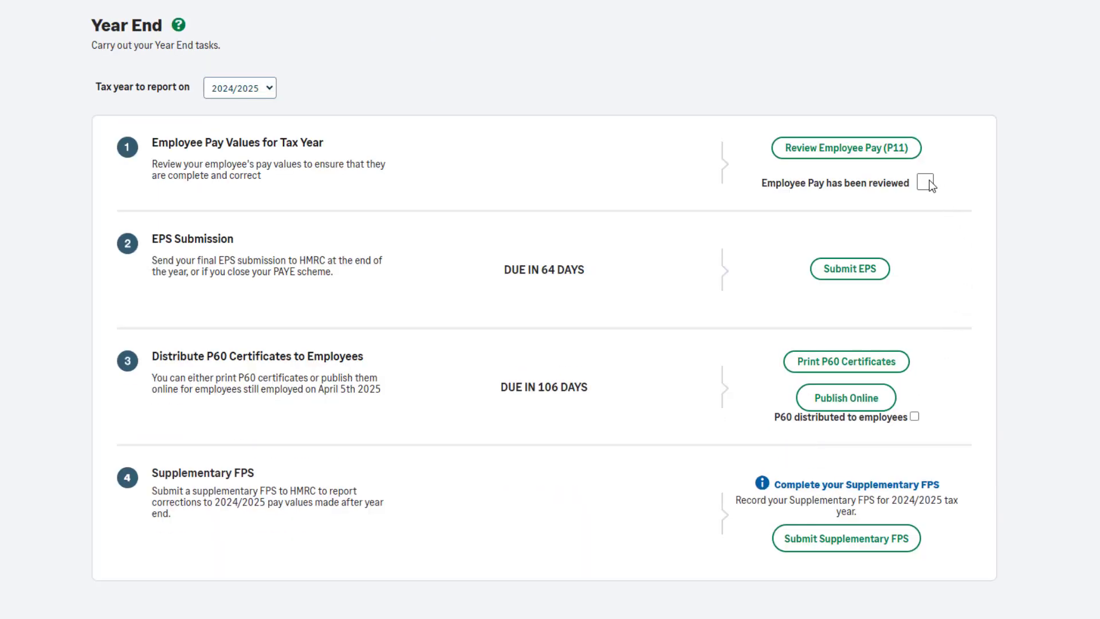
left_click(929, 181)
Step: Start the final EPS, leaving 'company has closed down the PAYE Scheme' unticked, and reach Balances
left_click(851, 276)
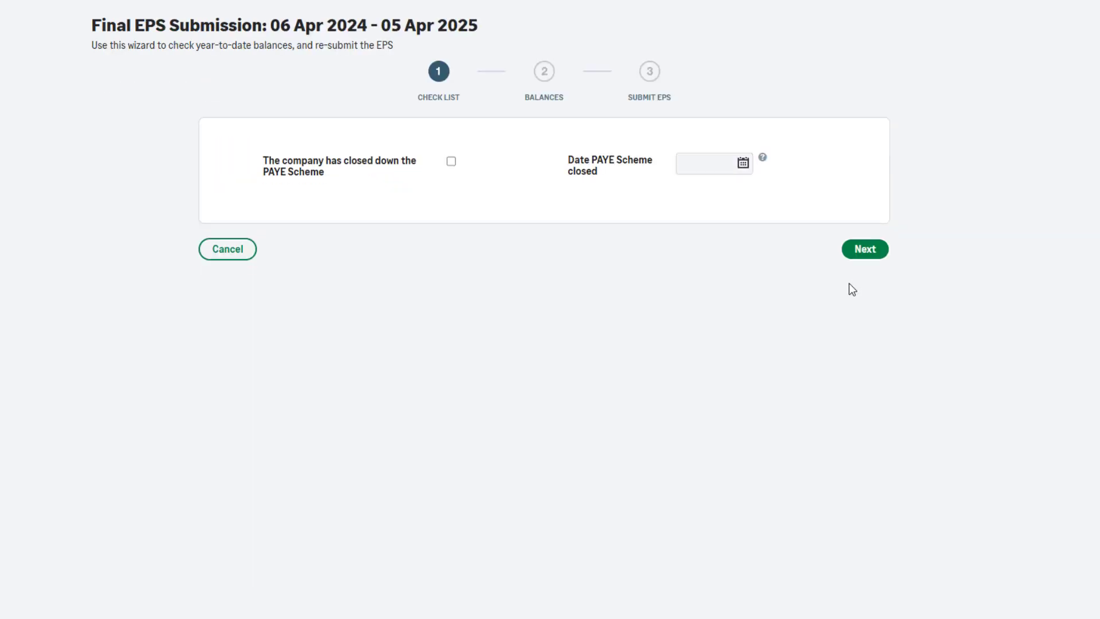
left_click(452, 161)
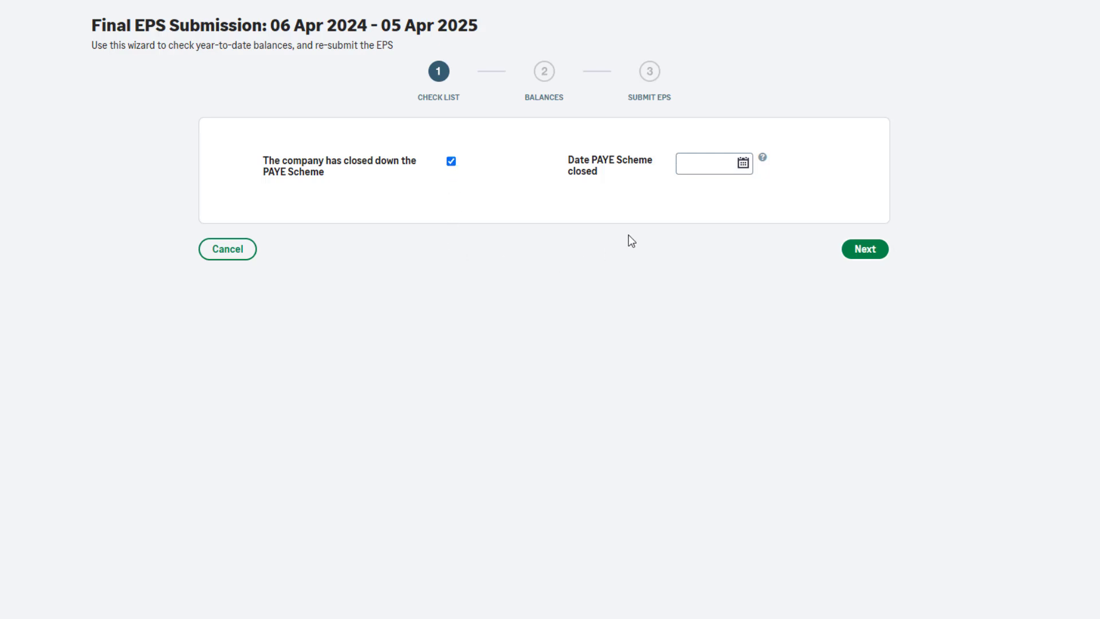
left_click(742, 163)
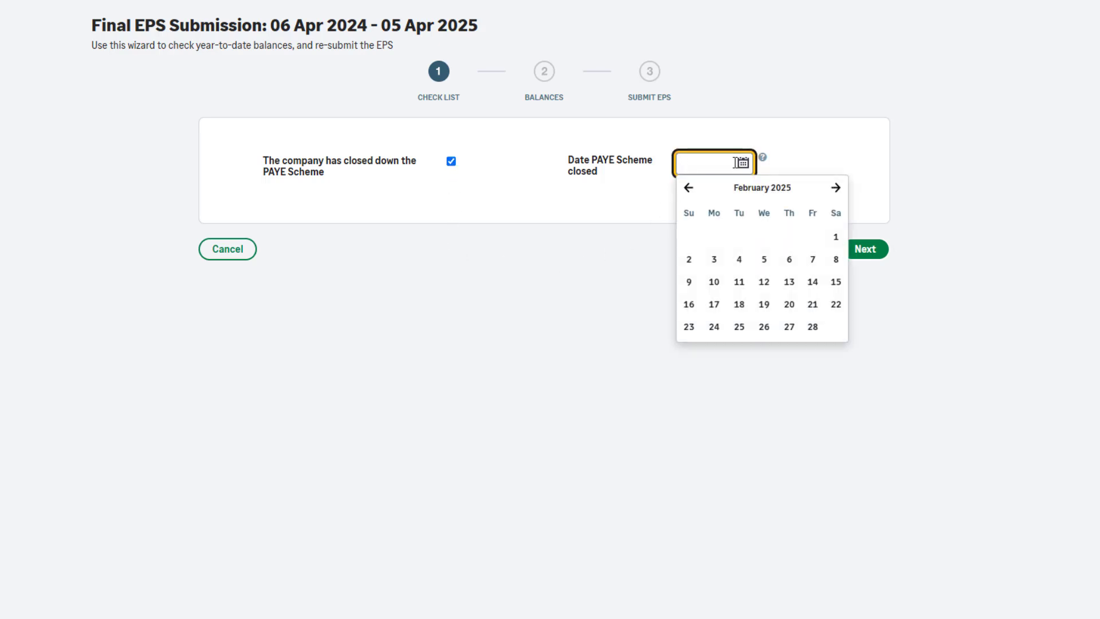
left_click(452, 161)
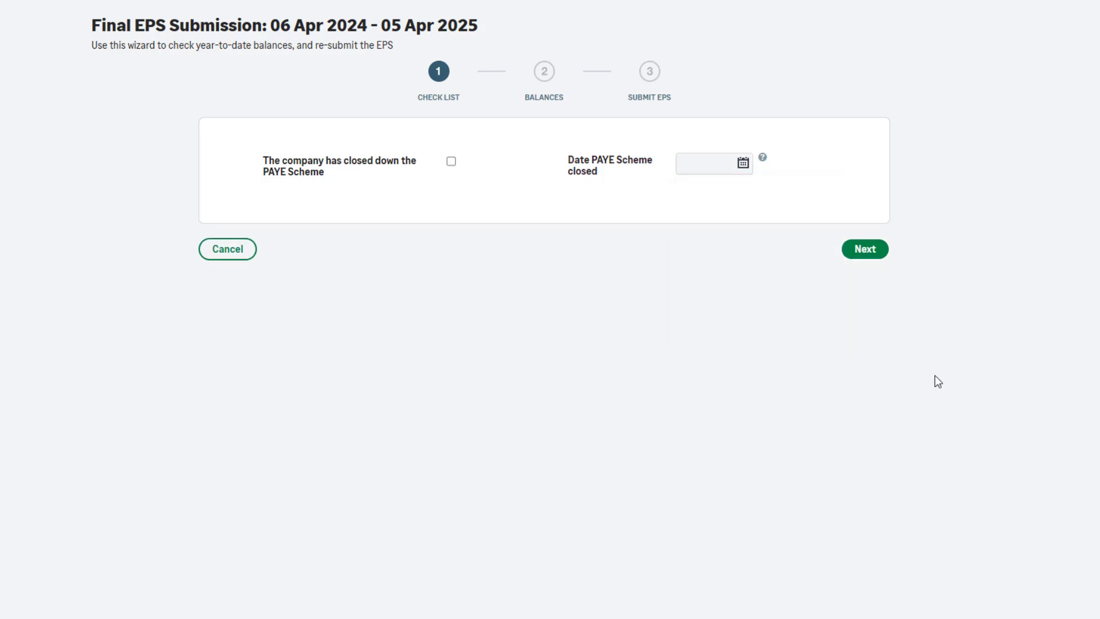
left_click(877, 249)
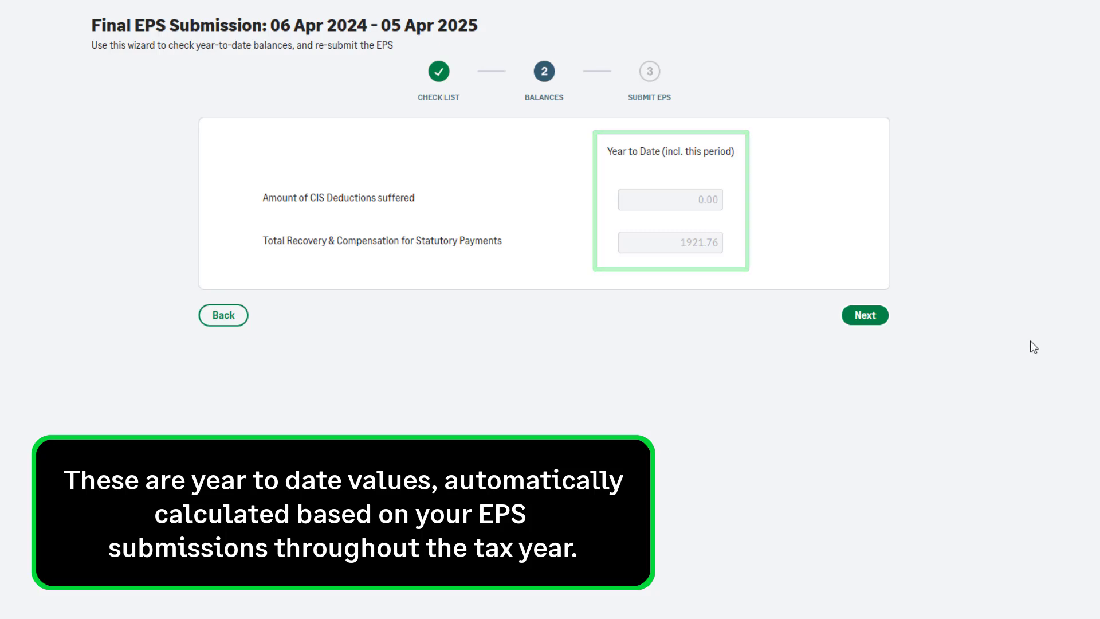
Step: Continue past the Balances step and submit the final 2024/2025 EPS to HMRC
left_click(864, 324)
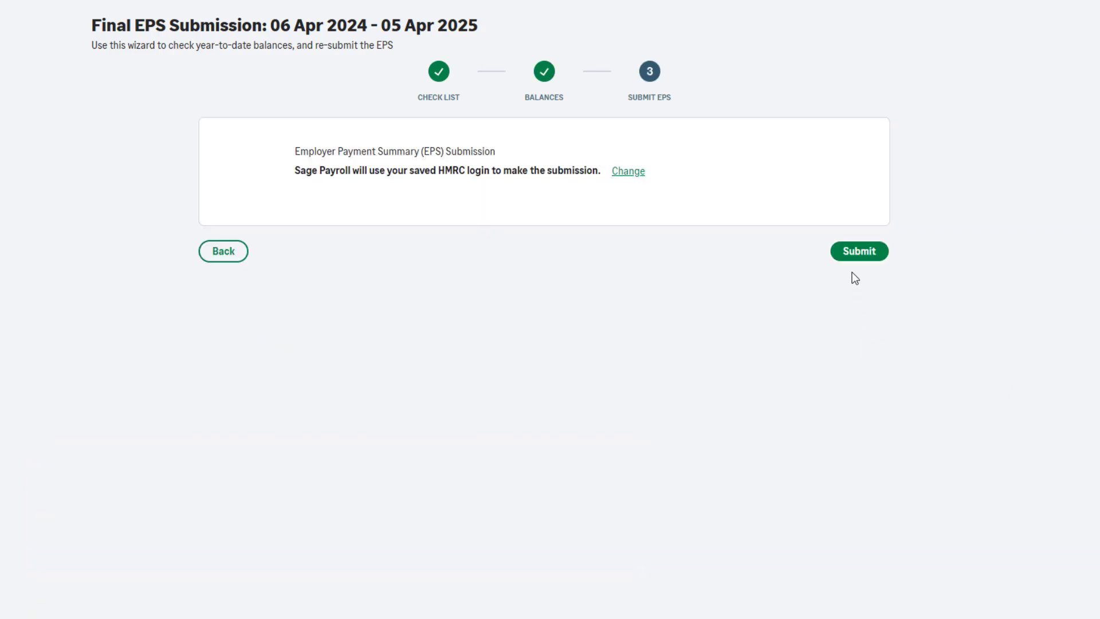
left_click(857, 252)
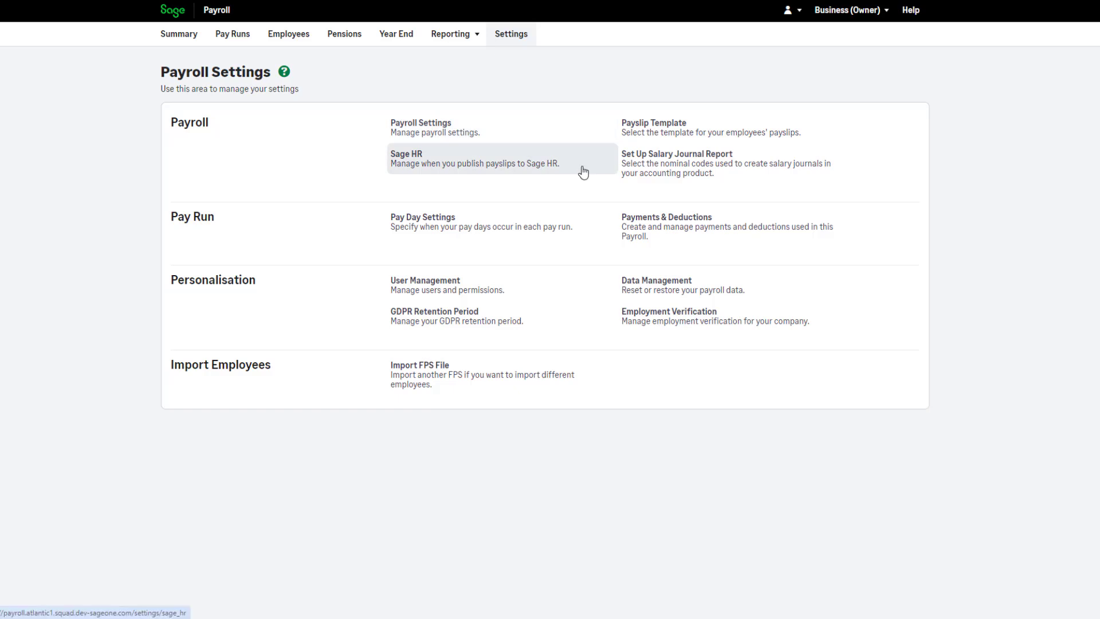
Step: Check the Sage HR publishing settings, then publish P60s online with publish date 14/02/2025
left_click(582, 176)
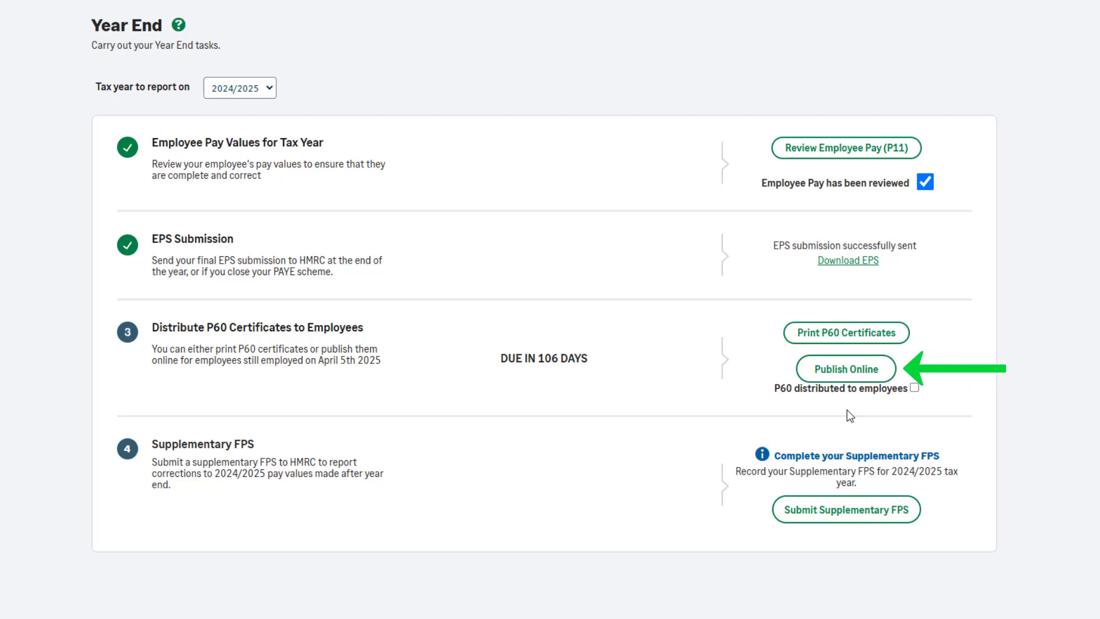
left_click(848, 380)
left_click(683, 404)
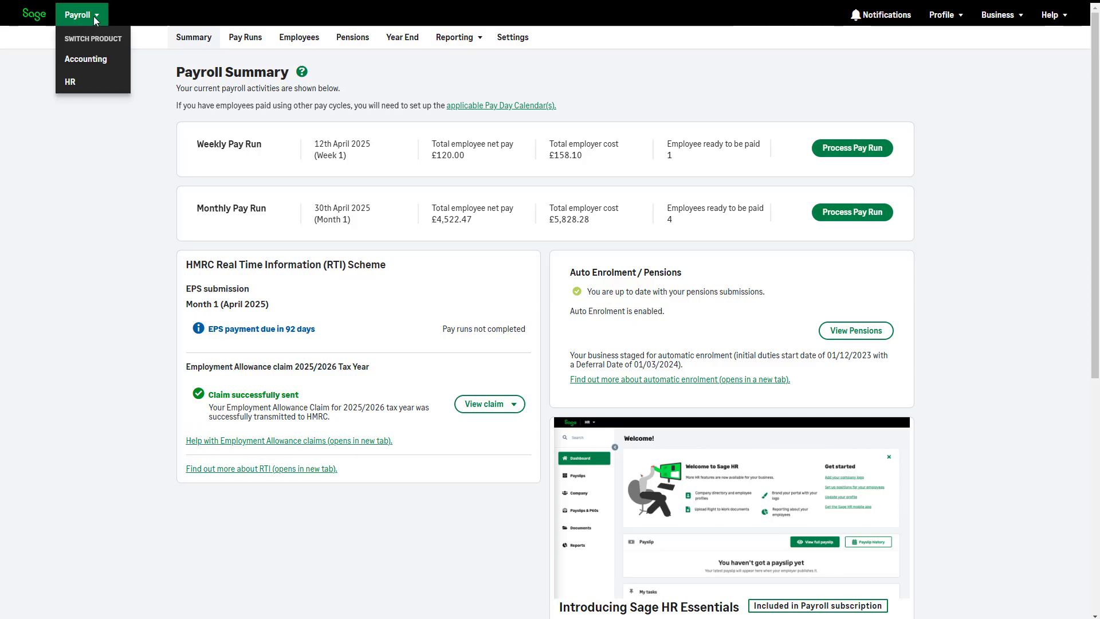
Step: Switch to Sage HR and view the P60s tab listing three published P60s
left_click(125, 86)
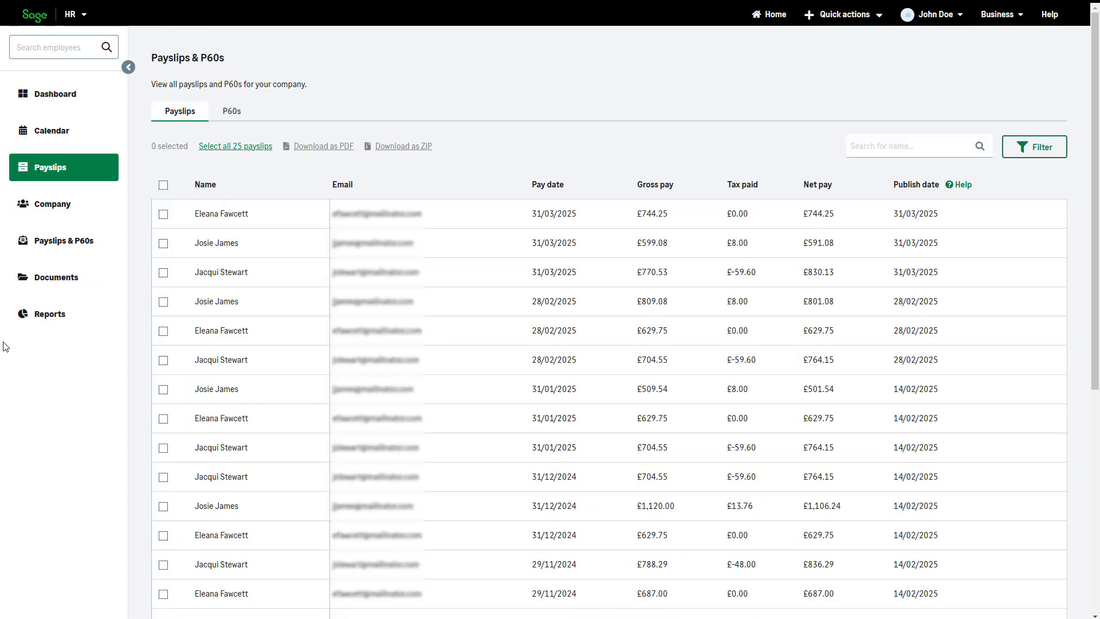
left_click(232, 113)
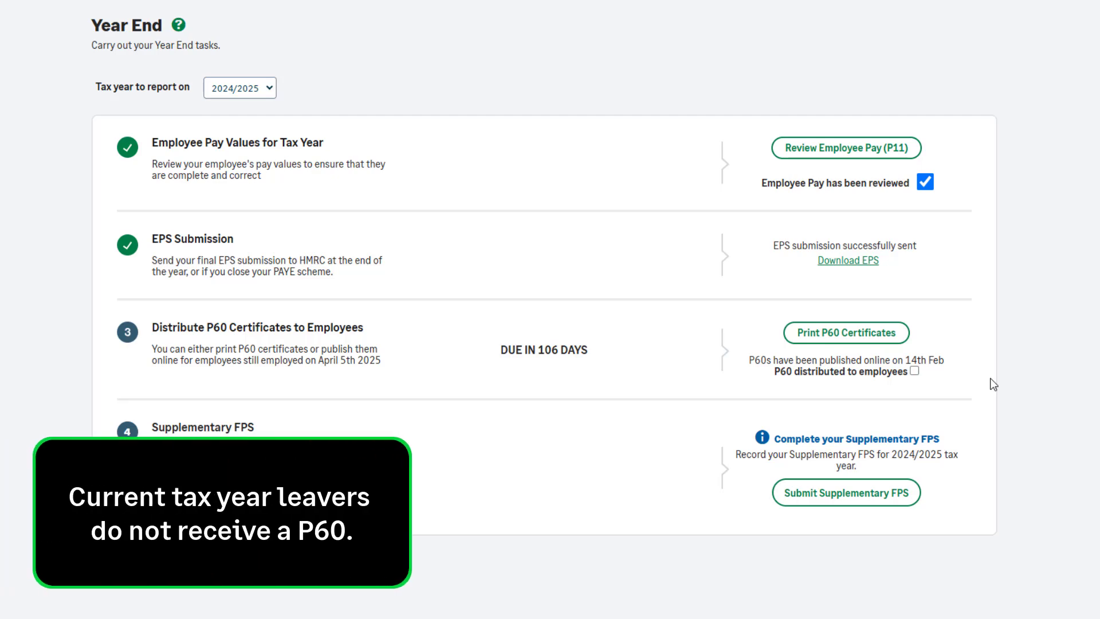
Step: View the first employee's 2024/2025 P60, then all five P60s in one PDF, and return to Year End
left_click(876, 338)
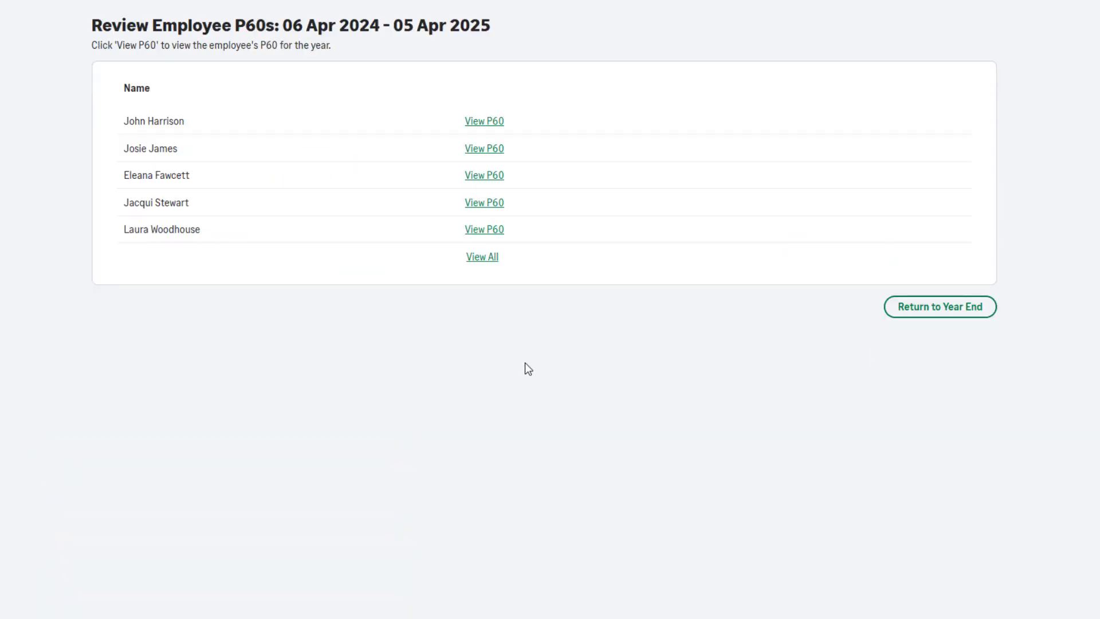
left_click(490, 122)
left_click(488, 259)
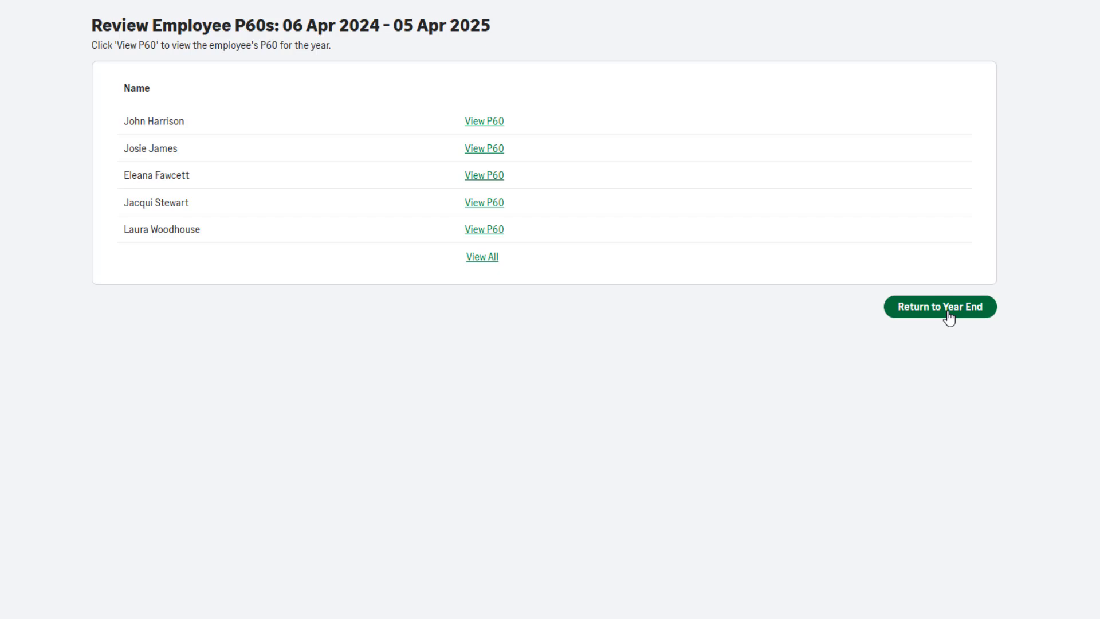
left_click(948, 313)
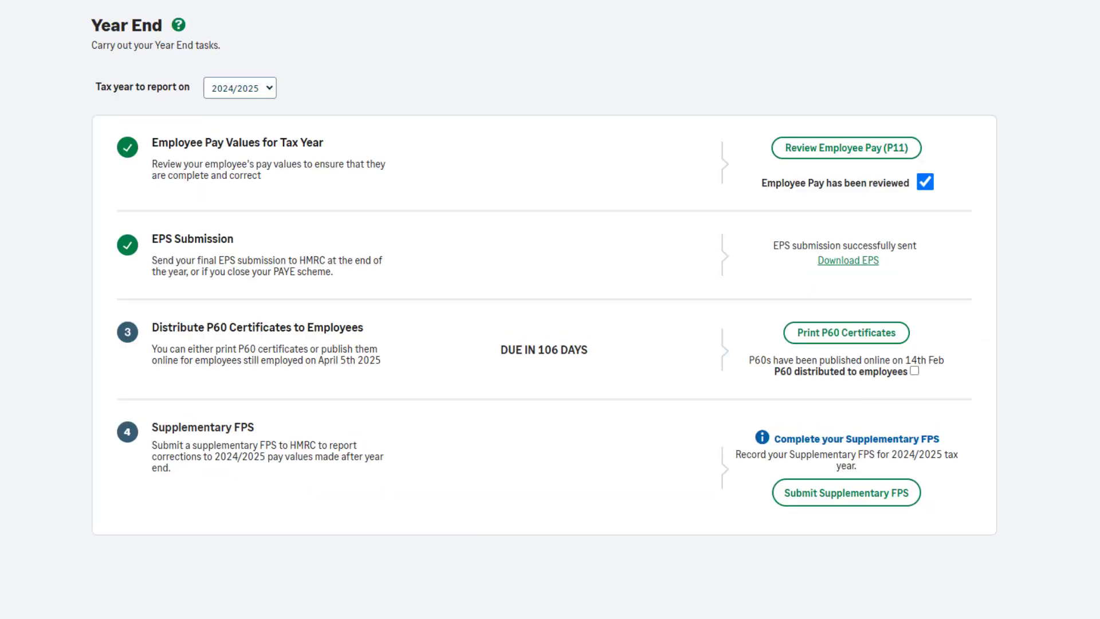
Step: Tick P60s as distributed, then submit the 2024/2025 supplementary FPS using the saved HMRC credentials
left_click(914, 371)
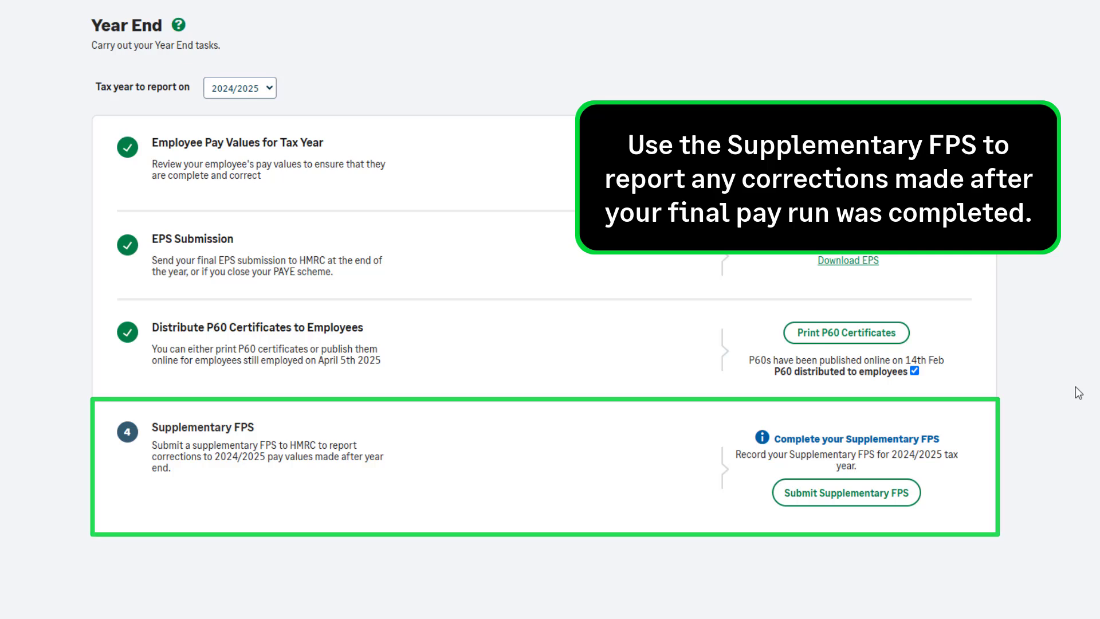
left_click(843, 494)
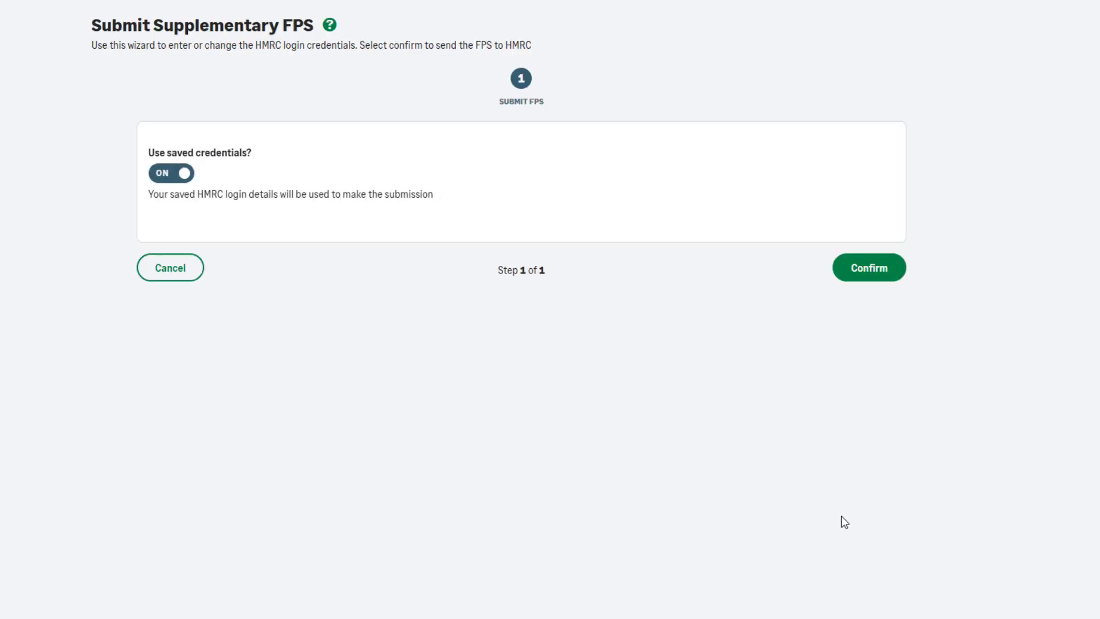
left_click(849, 283)
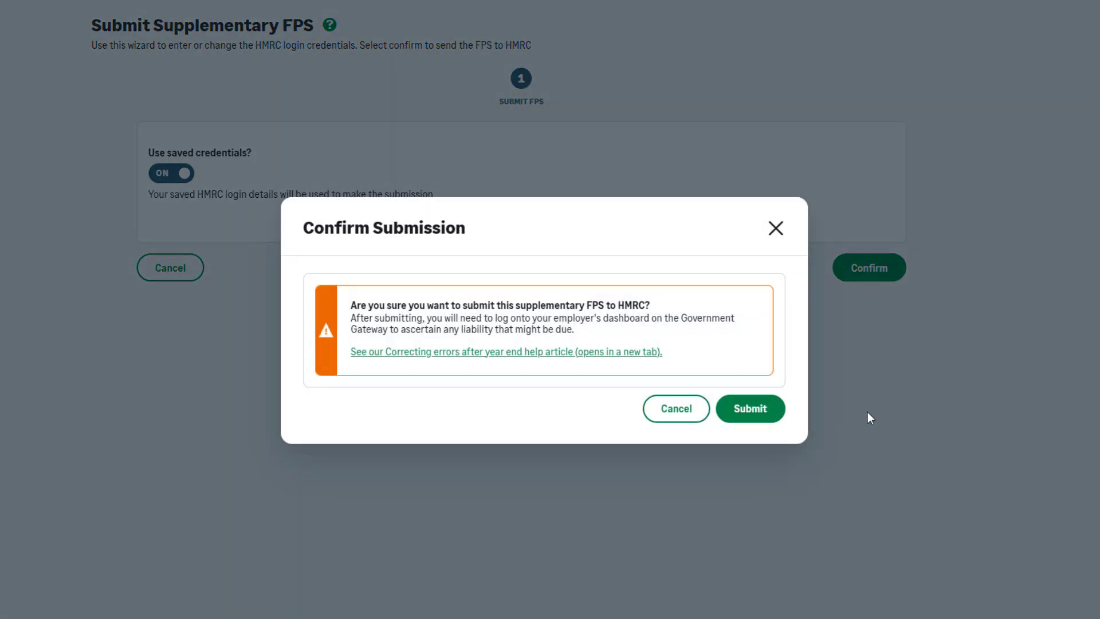
left_click(762, 420)
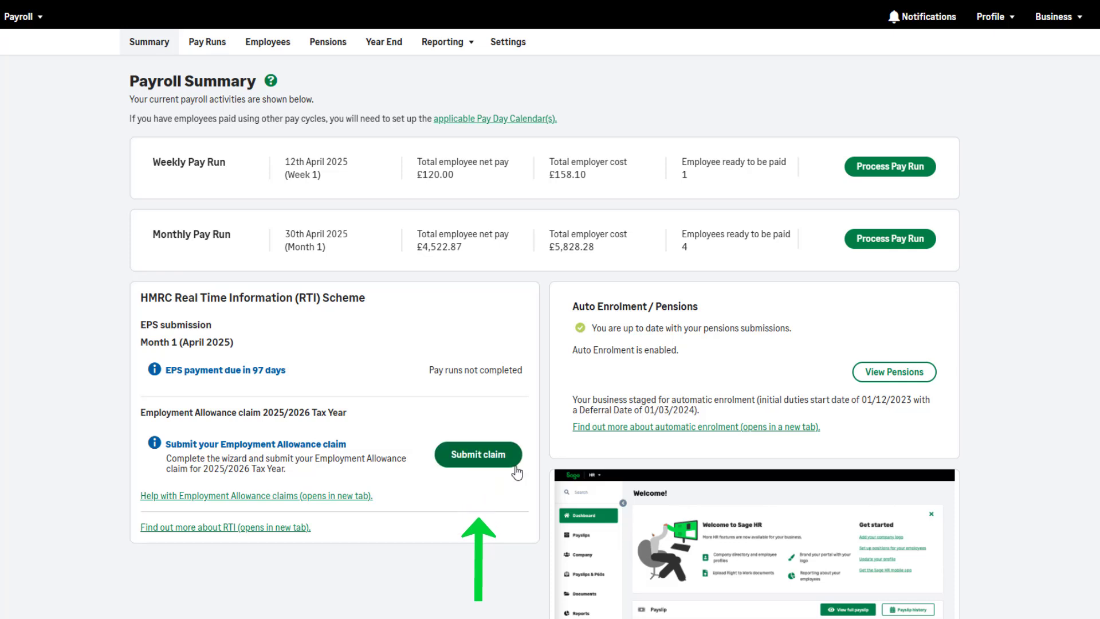
Step: Start the 2025/2026 Employment Allowance claim and select Industrial as the industry sector
left_click(515, 464)
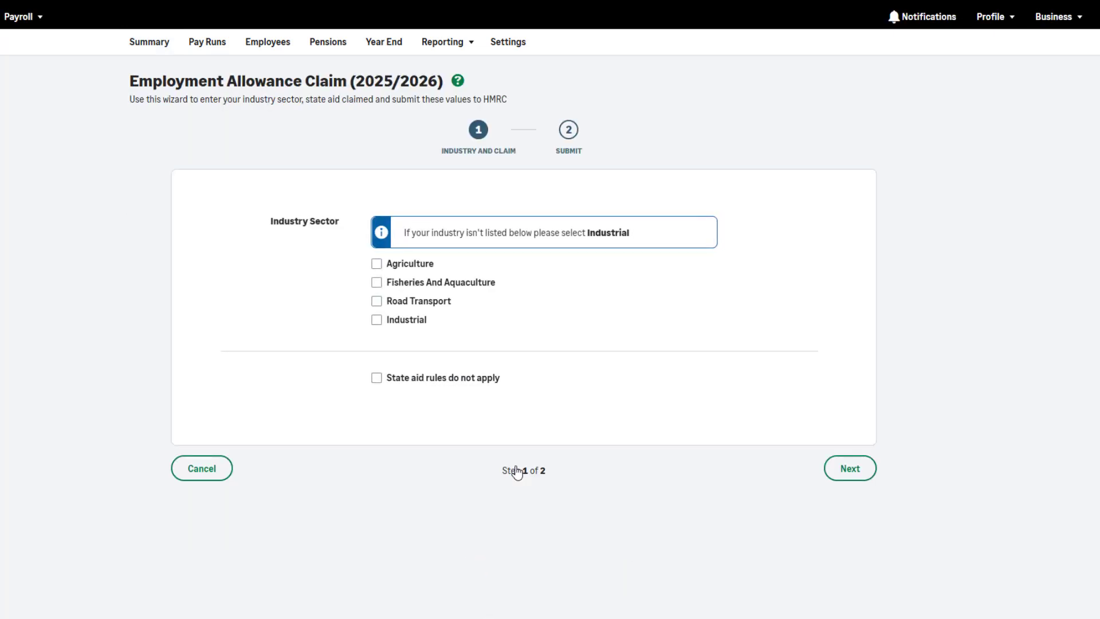
left_click(376, 320)
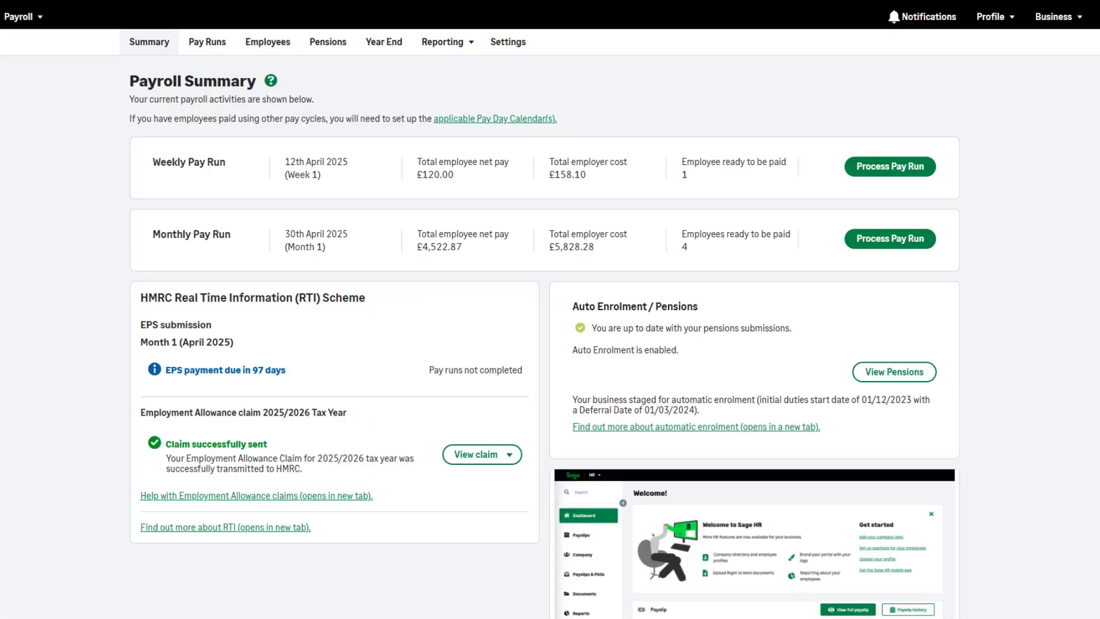
Step: Start the Month 1 monthly pay run and save the director's new tax code as K25 instead of K22
left_click(916, 252)
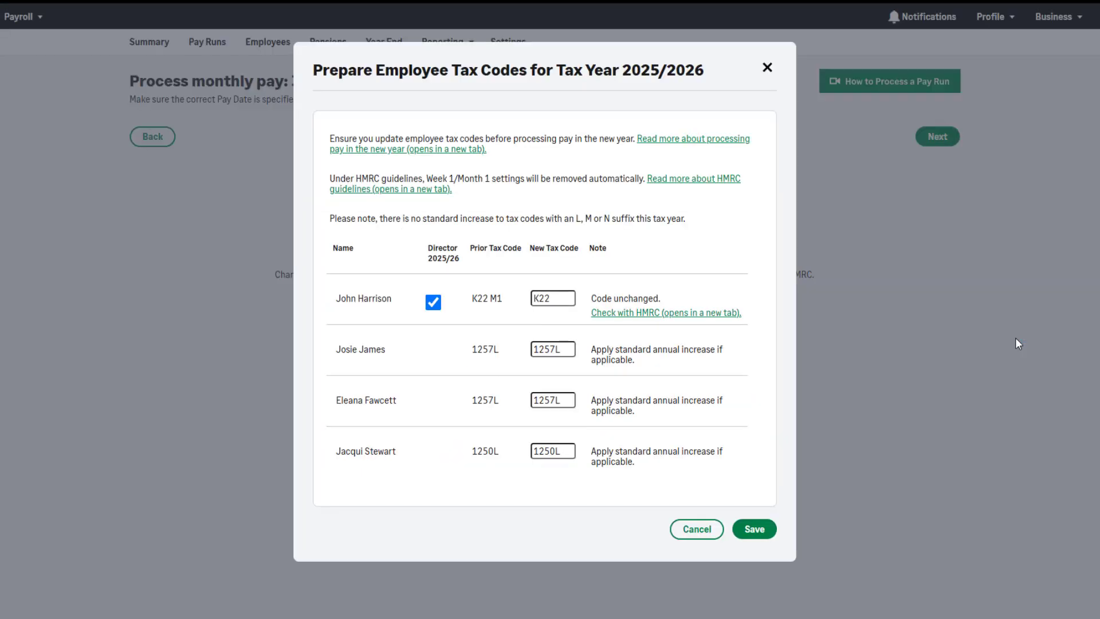
left_click(555, 299)
left_click(556, 299)
key("BackSpace")
type("5")
left_click(757, 529)
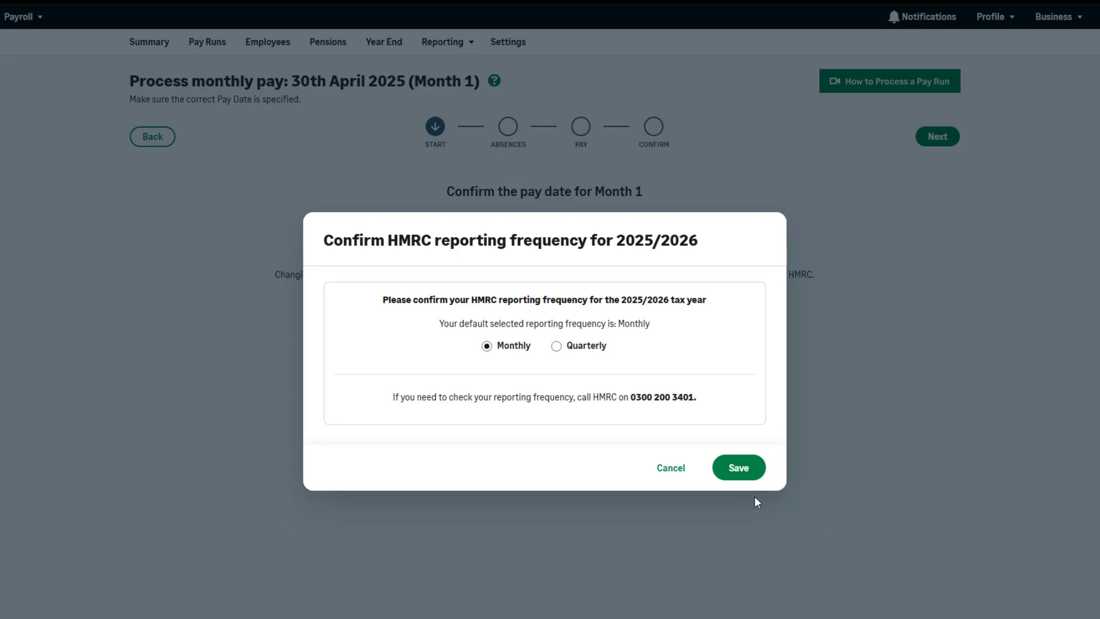
Step: Save Monthly as the 2025/2026 HMRC reporting frequency
left_click(738, 467)
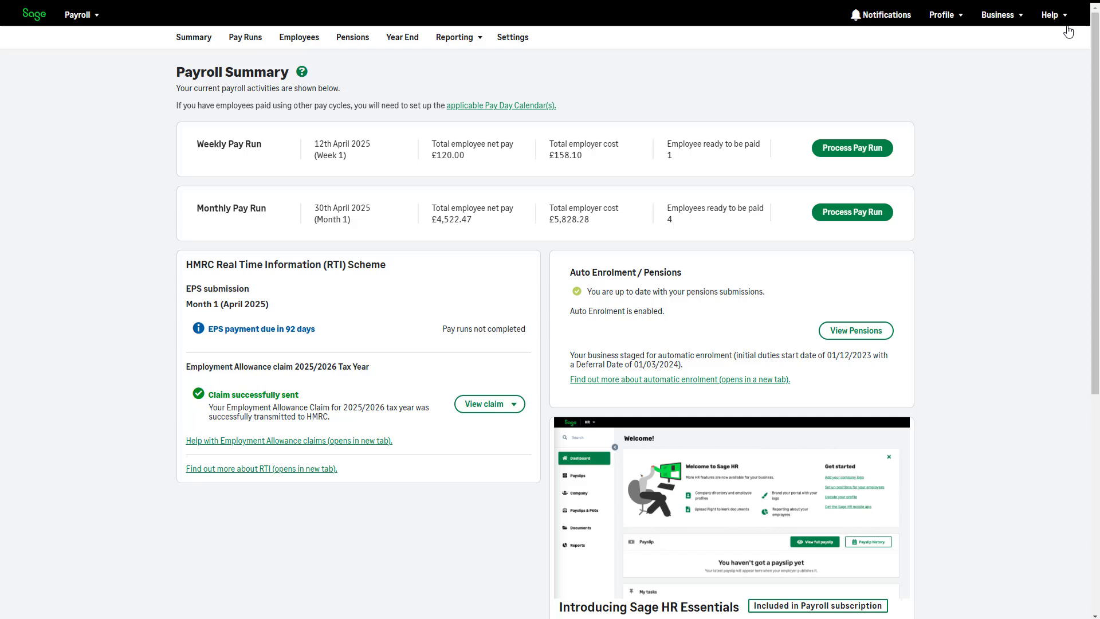
Step: Open the Sage Help Centre from the Help menu in the top bar
left_click(1068, 23)
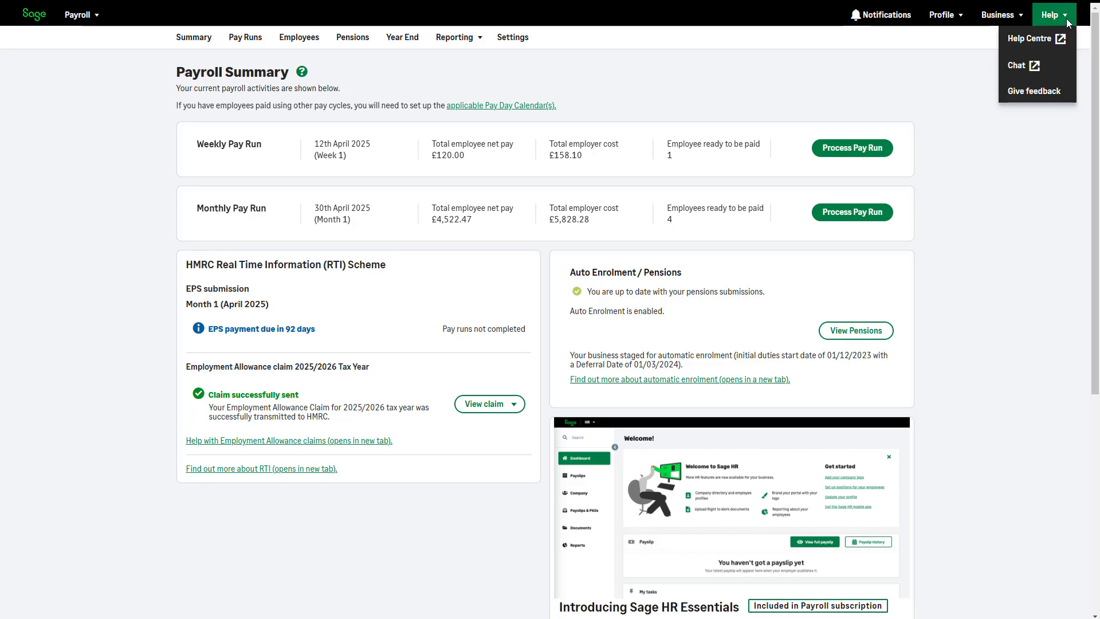
left_click(1070, 48)
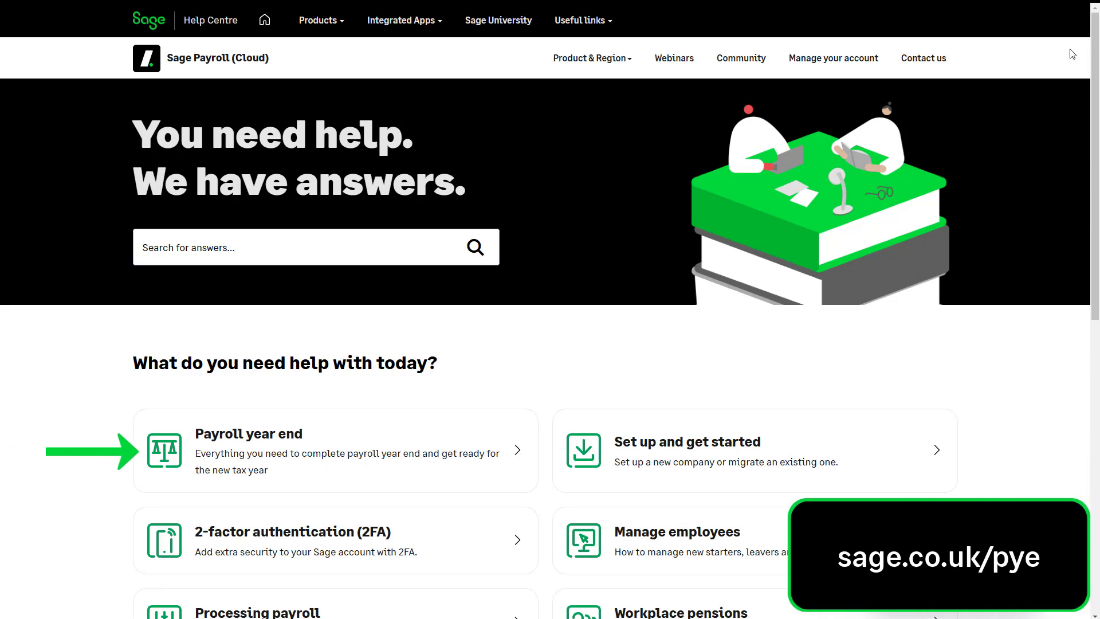